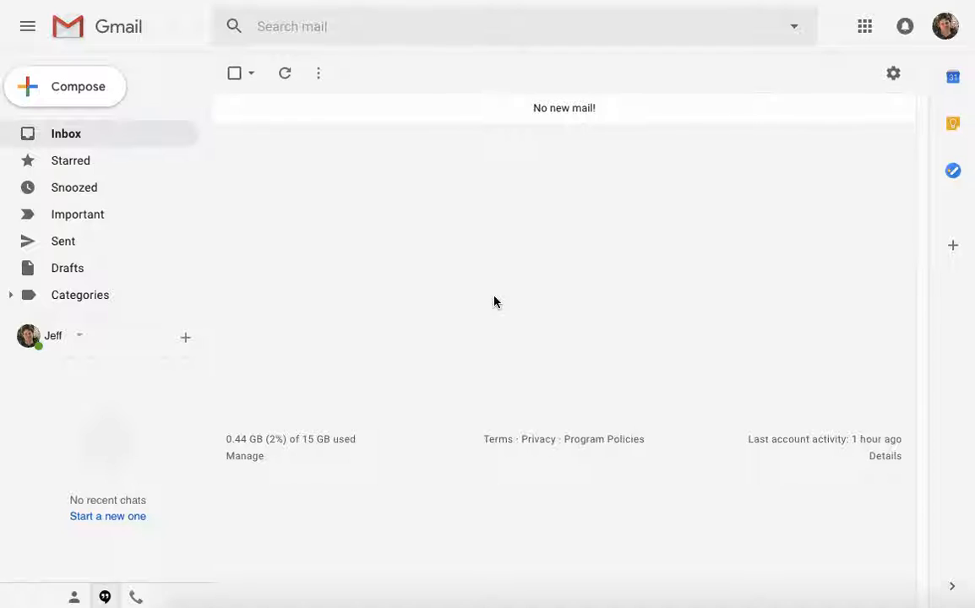
Enable Canned Responses (Templates) in the advanced mail settings and save the changes
{"action": "left_click", "coordinate": [894, 76]}
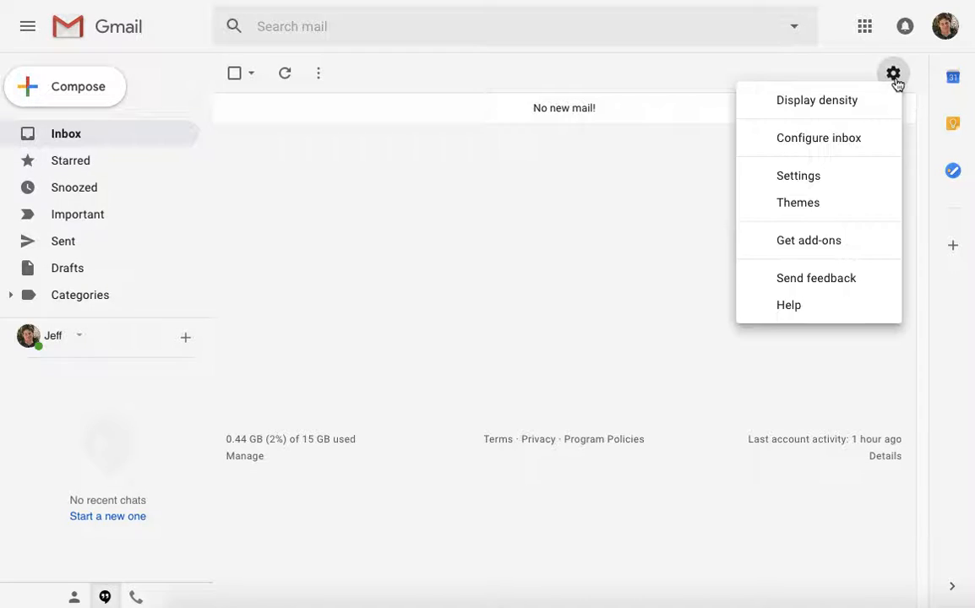
{"action": "left_click", "coordinate": [822, 181]}
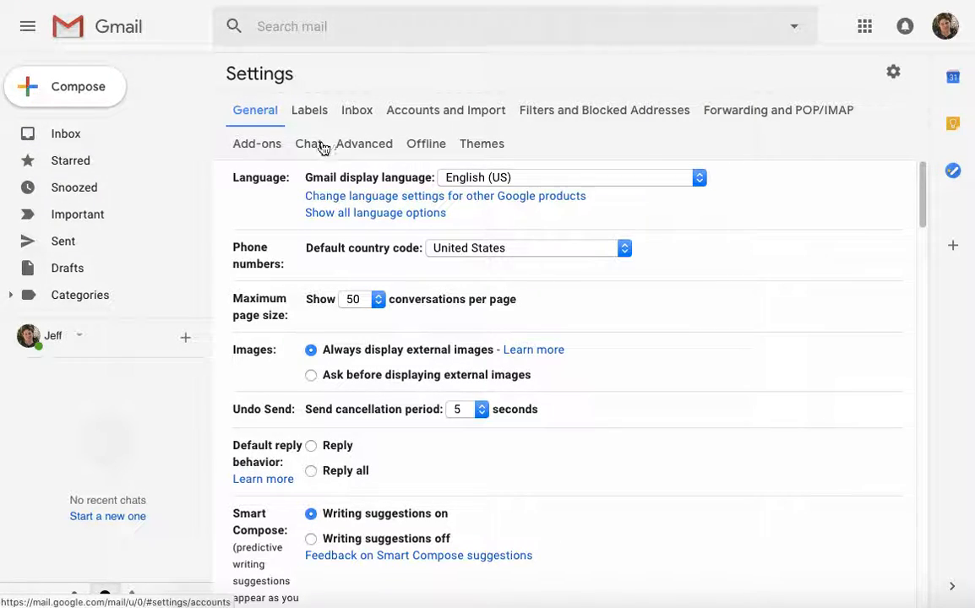
{"action": "left_click", "coordinate": [365, 144]}
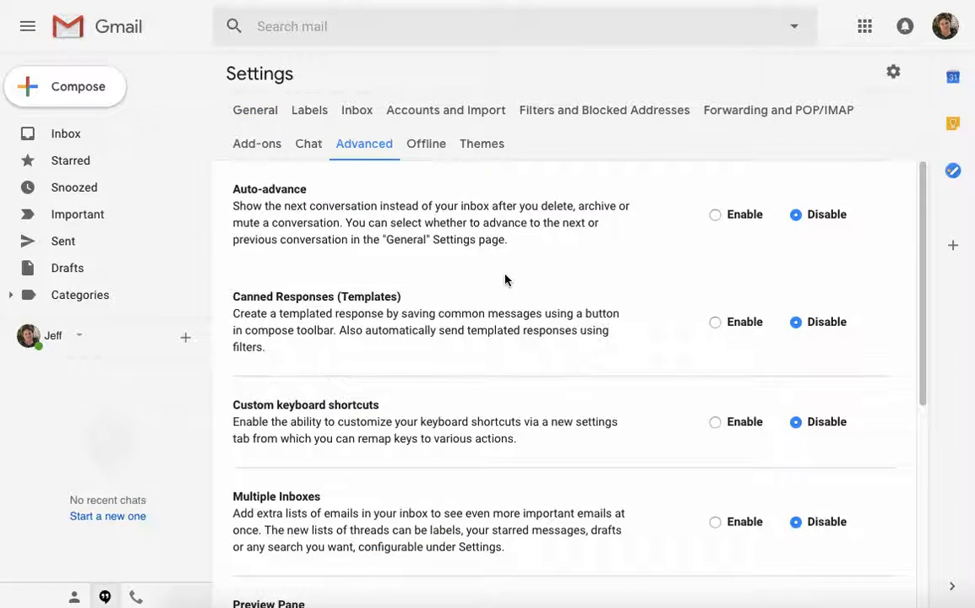
{"action": "scroll", "coordinate": [505, 280], "scroll_direction": "down", "scroll_amount": 1}
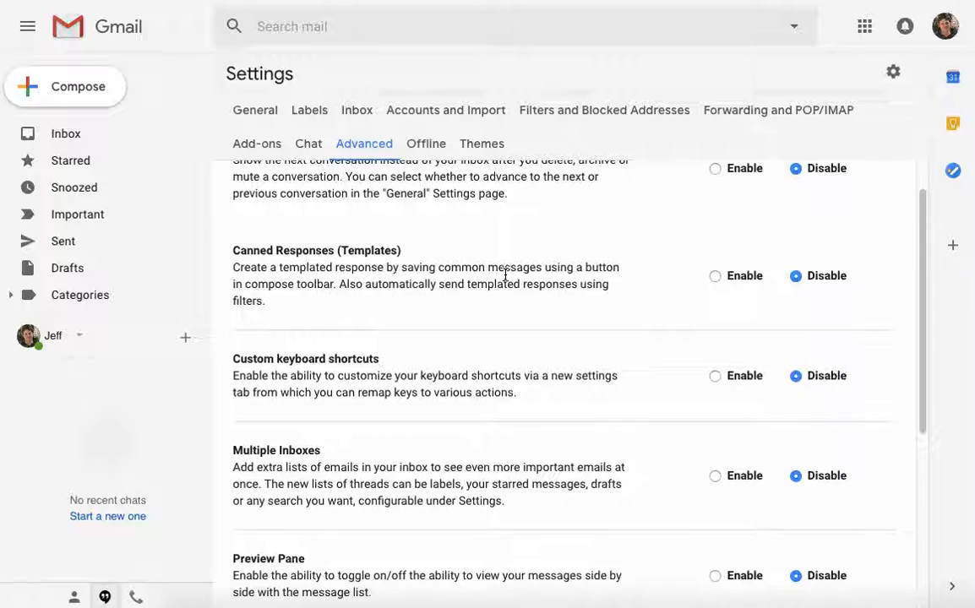
{"action": "scroll", "coordinate": [505, 280], "scroll_direction": "up", "scroll_amount": 1}
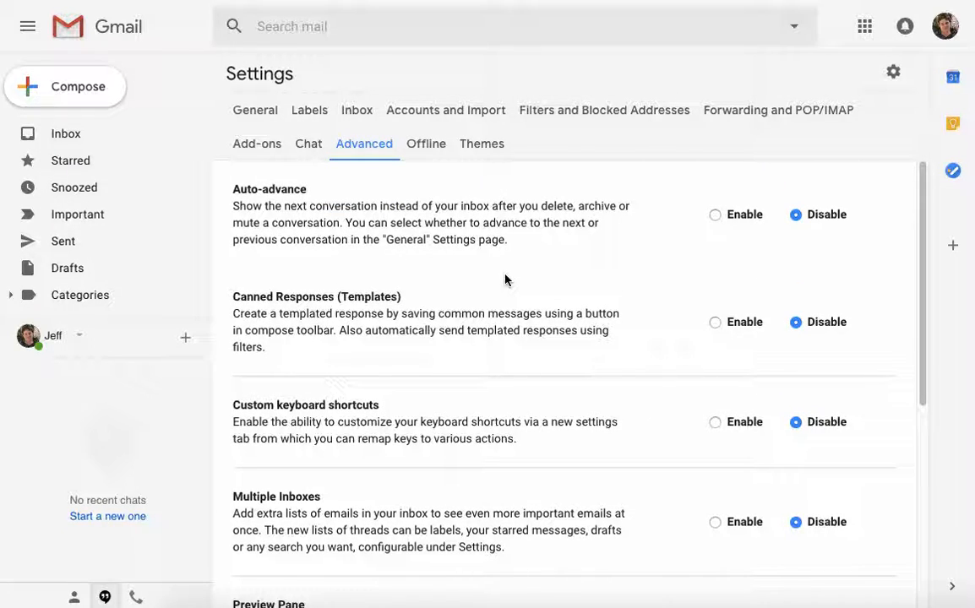
{"action": "scroll", "coordinate": [505, 279], "scroll_direction": "down", "scroll_amount": 3}
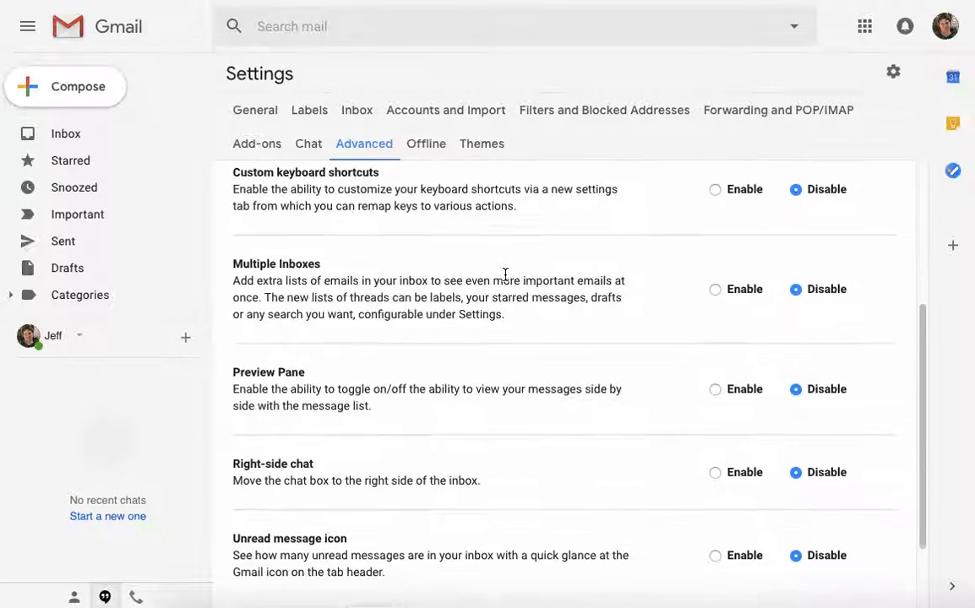
{"action": "scroll", "coordinate": [507, 404], "scroll_direction": "down", "scroll_amount": 1}
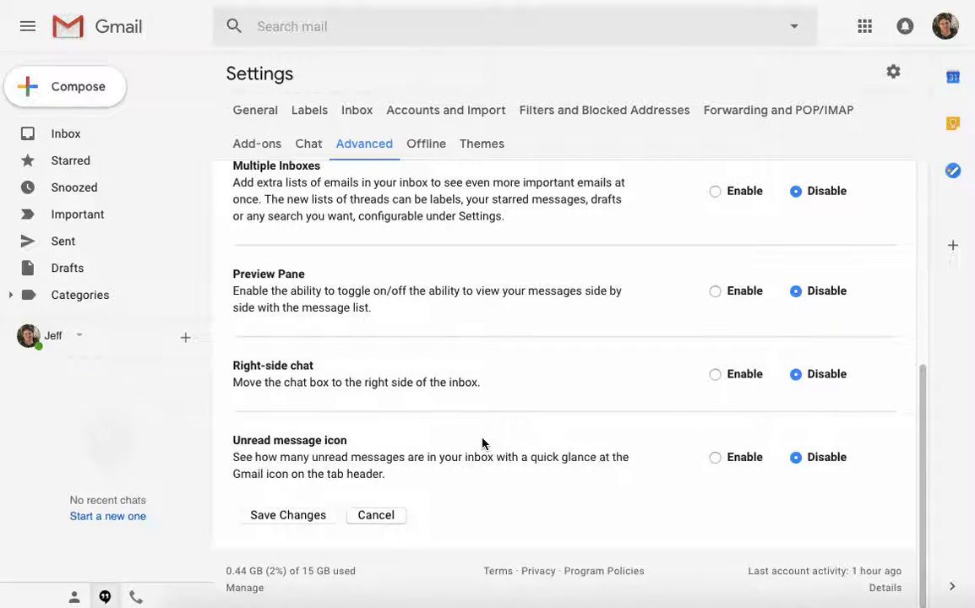
{"action": "scroll", "coordinate": [482, 443], "scroll_direction": "up", "scroll_amount": 4}
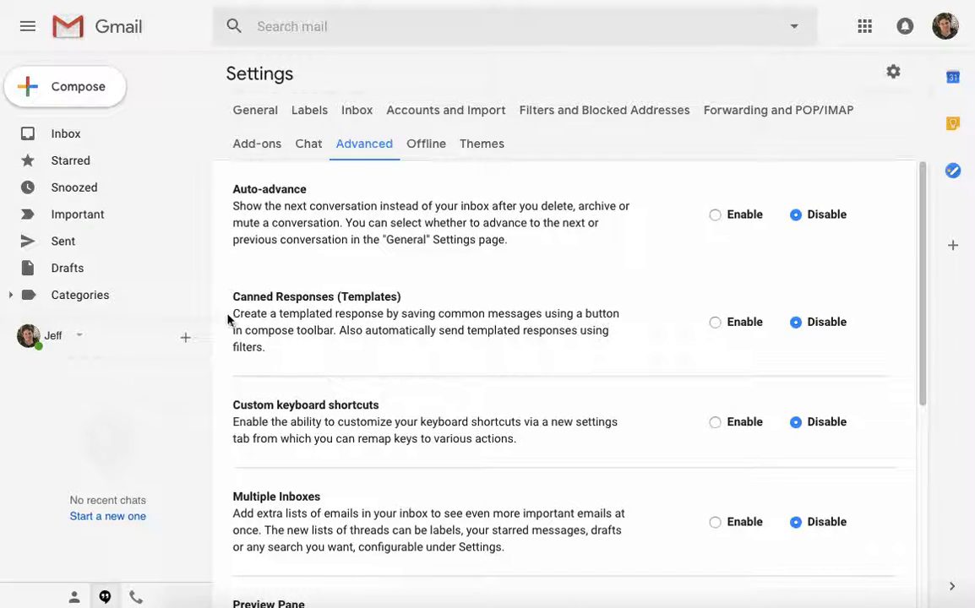
{"action": "left_click_drag", "start_coordinate": [233, 315], "coordinate": [392, 353]}
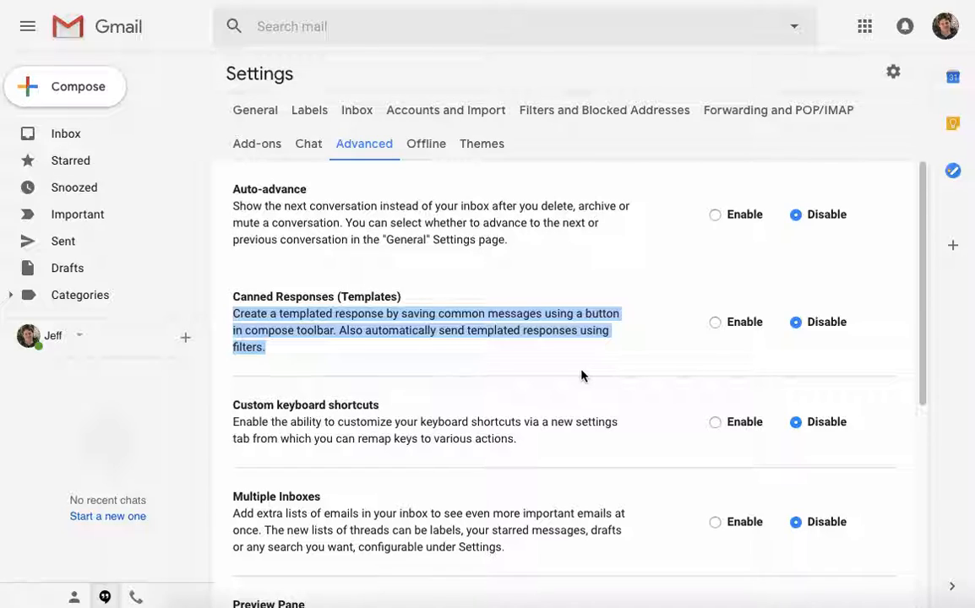
{"action": "left_click", "coordinate": [715, 326]}
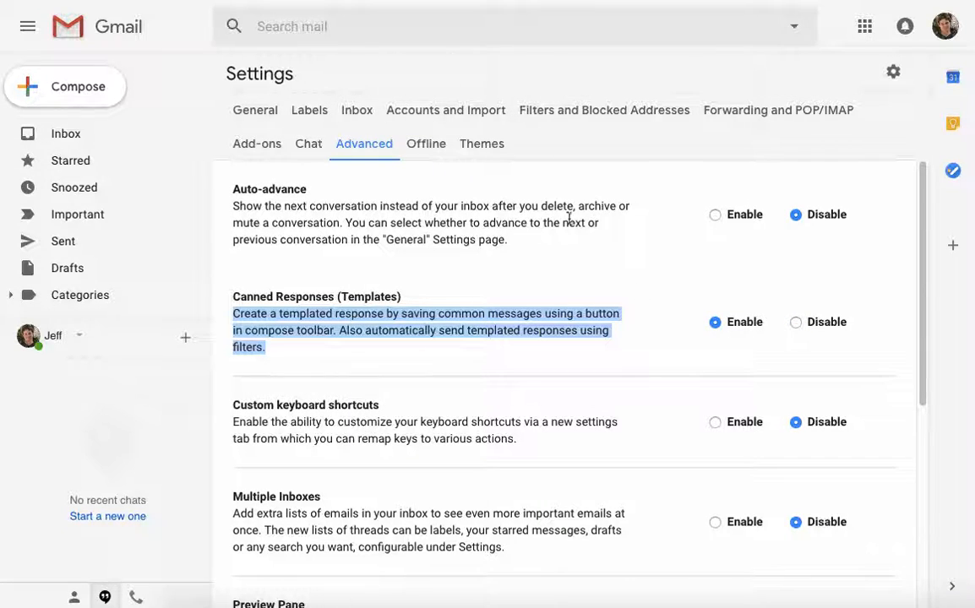
{"action": "scroll", "coordinate": [572, 272], "scroll_direction": "down", "scroll_amount": 4}
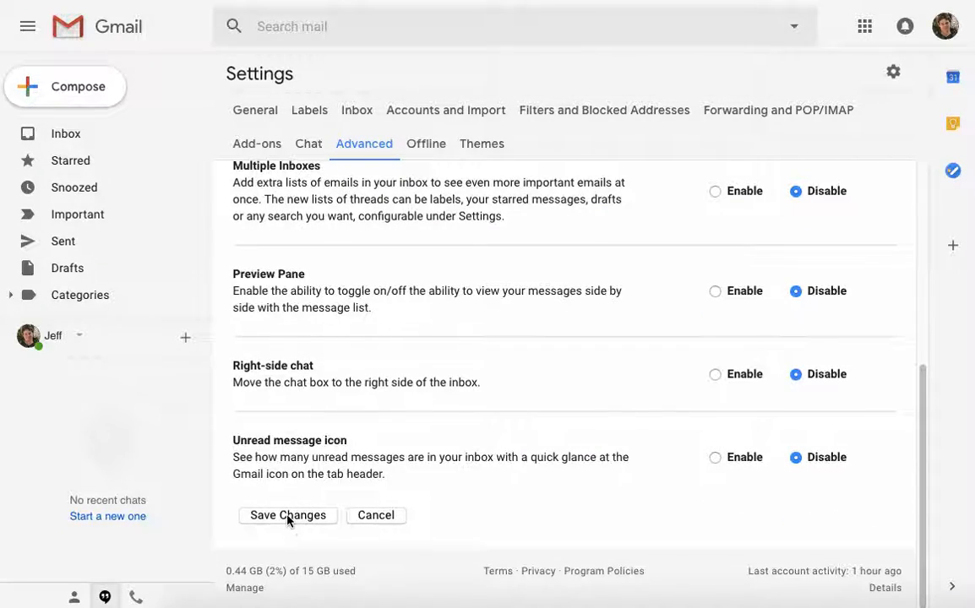
{"action": "left_click", "coordinate": [287, 516]}
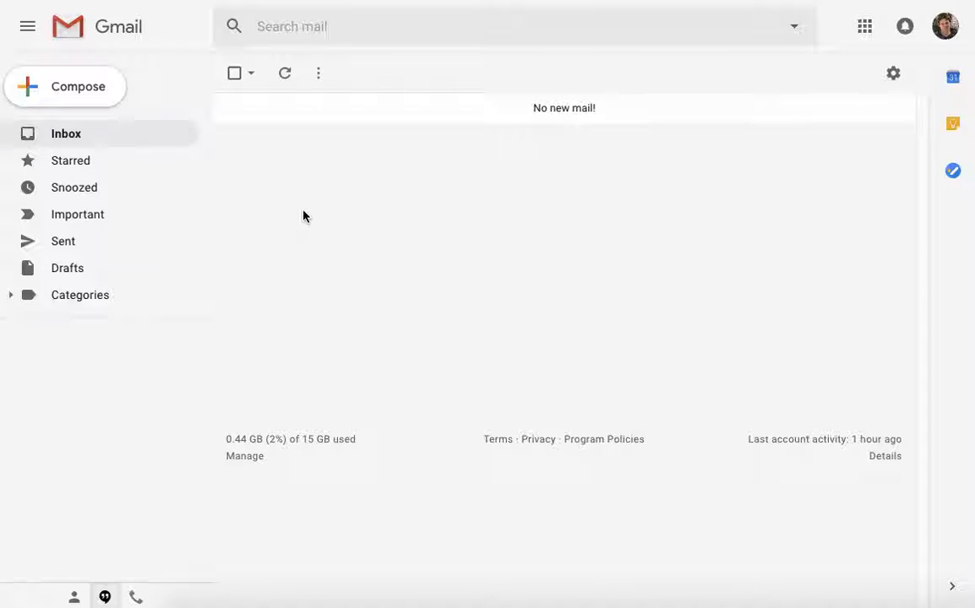
Start a new message with the subject "hey you awesome people!"
{"action": "left_click", "coordinate": [77, 87]}
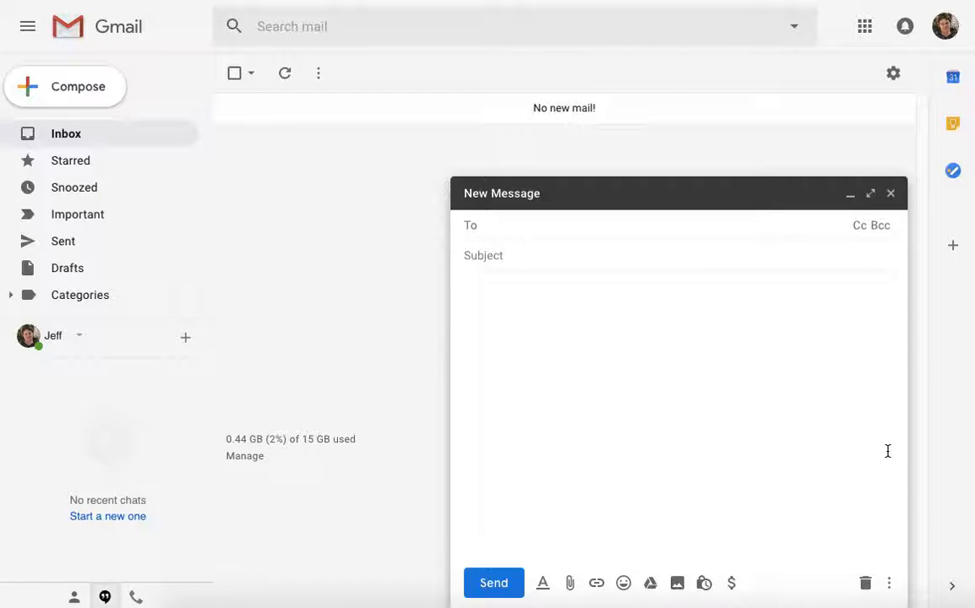
{"action": "left_click", "coordinate": [889, 585]}
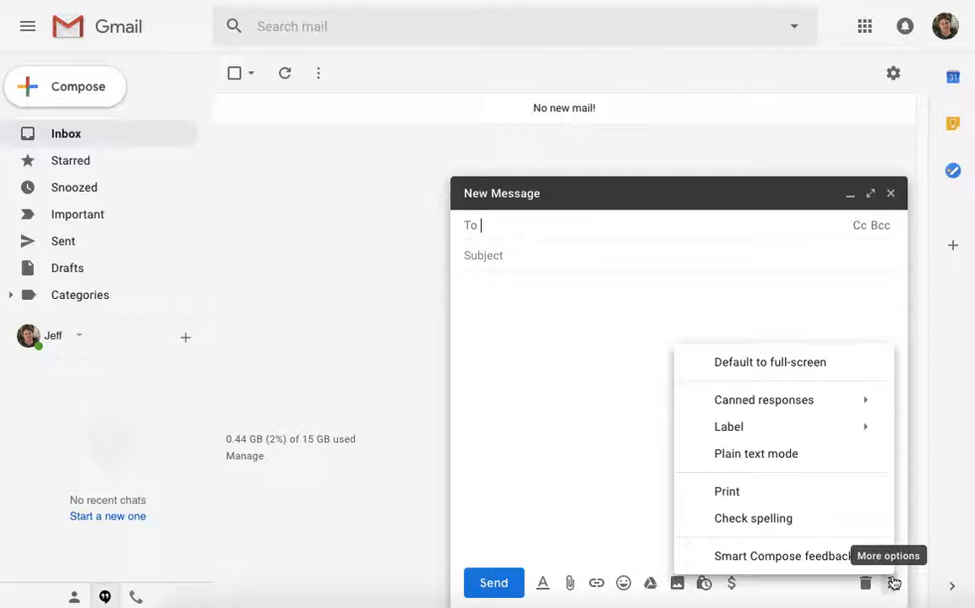
{"action": "mouse_move", "coordinate": [808, 409]}
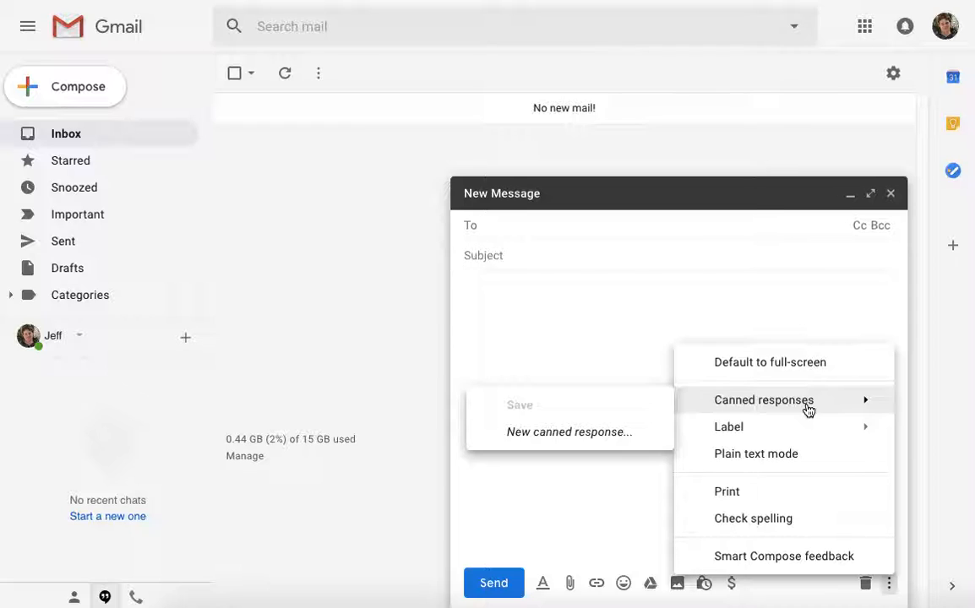
{"action": "left_click", "coordinate": [575, 301]}
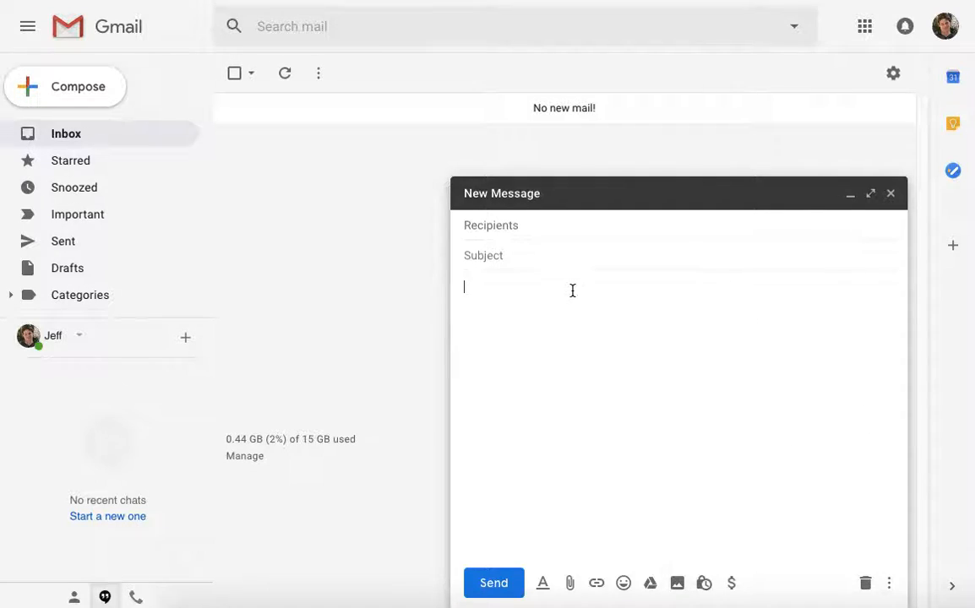
{"action": "left_click", "coordinate": [533, 255]}
{"action": "type", "text": "hey"}
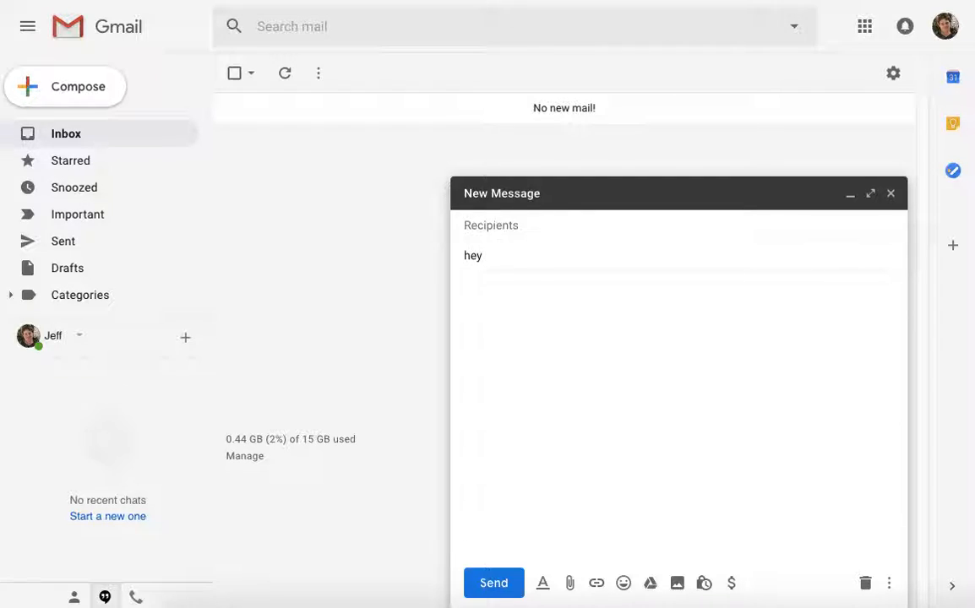
{"action": "type", "text": " you awesome"}
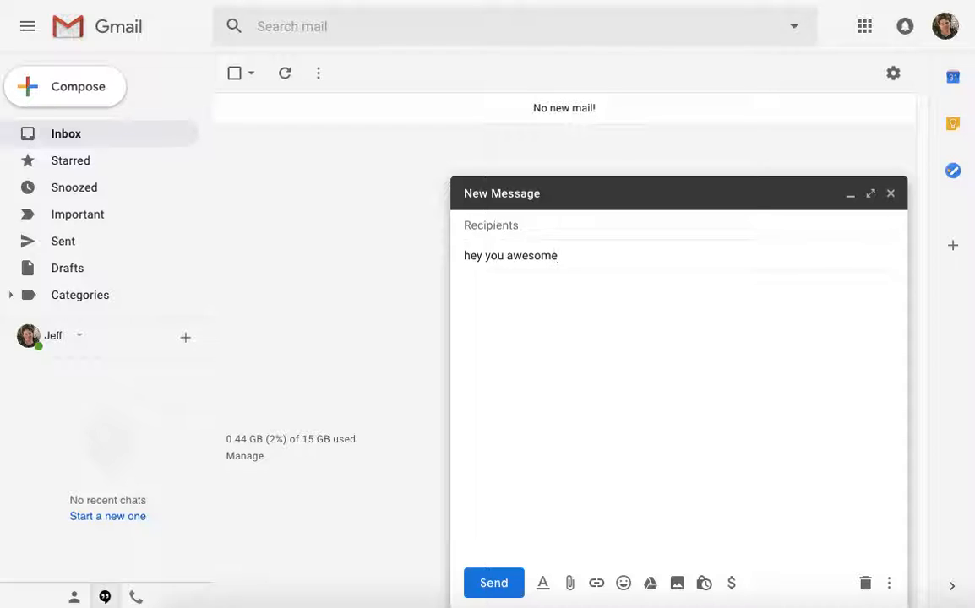
{"action": "type", "text": " people!"}
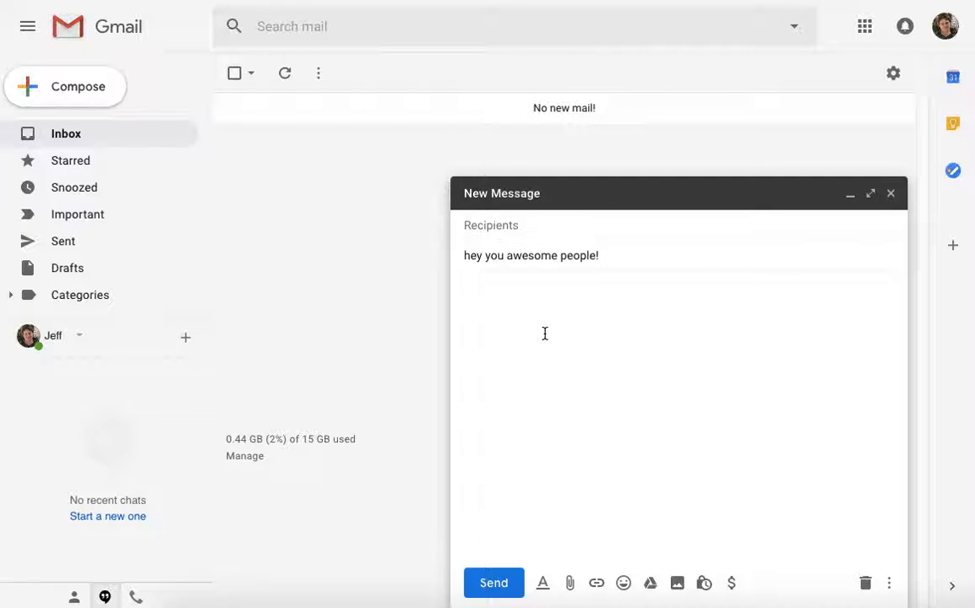
Write the message body "Here is info to inform you that.....", followed further down by separate lines "thanks!" and "signed me"
{"action": "left_click", "coordinate": [545, 334]}
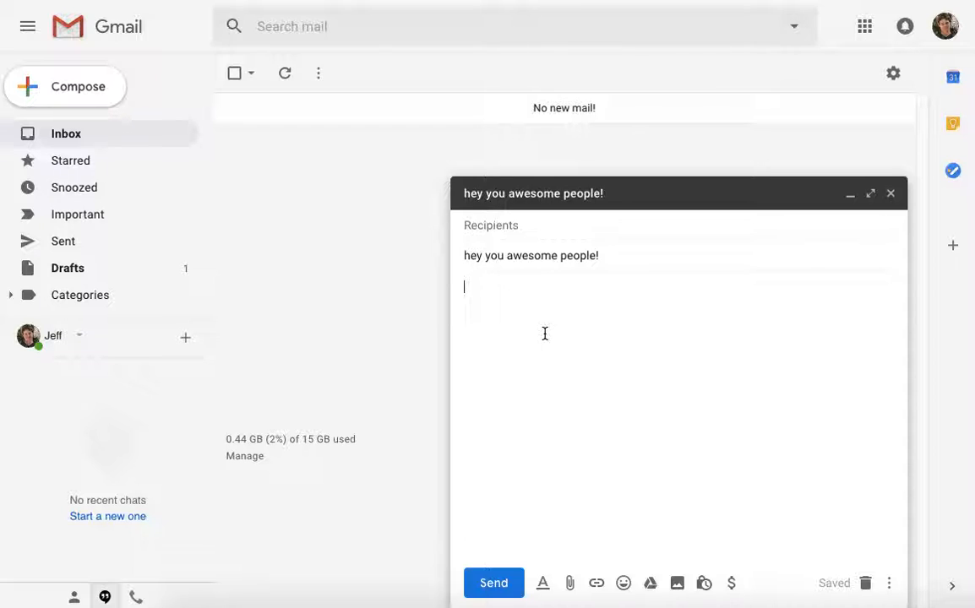
{"action": "type", "text": "Here is info"}
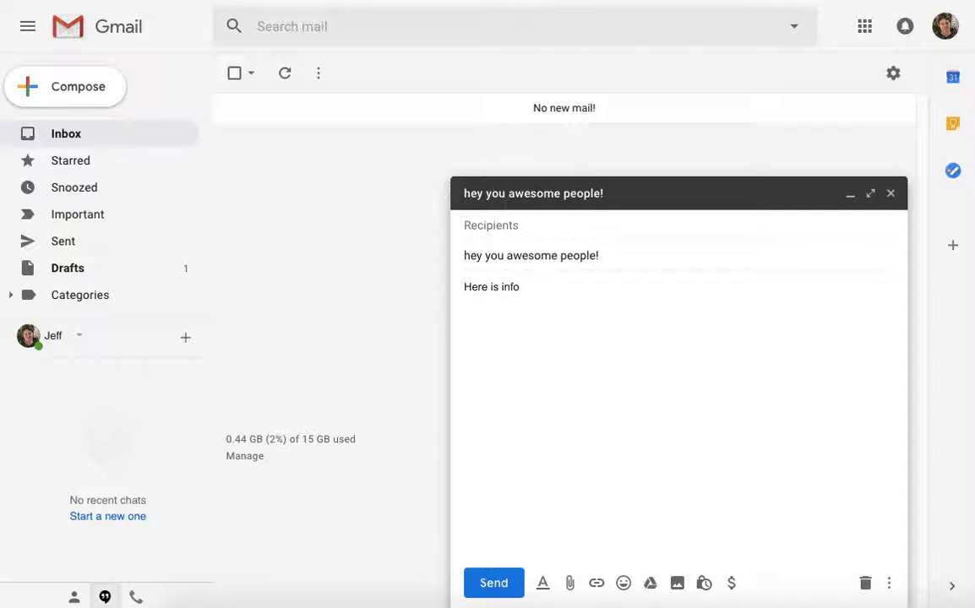
{"action": "type", "text": " to inform you that...."}
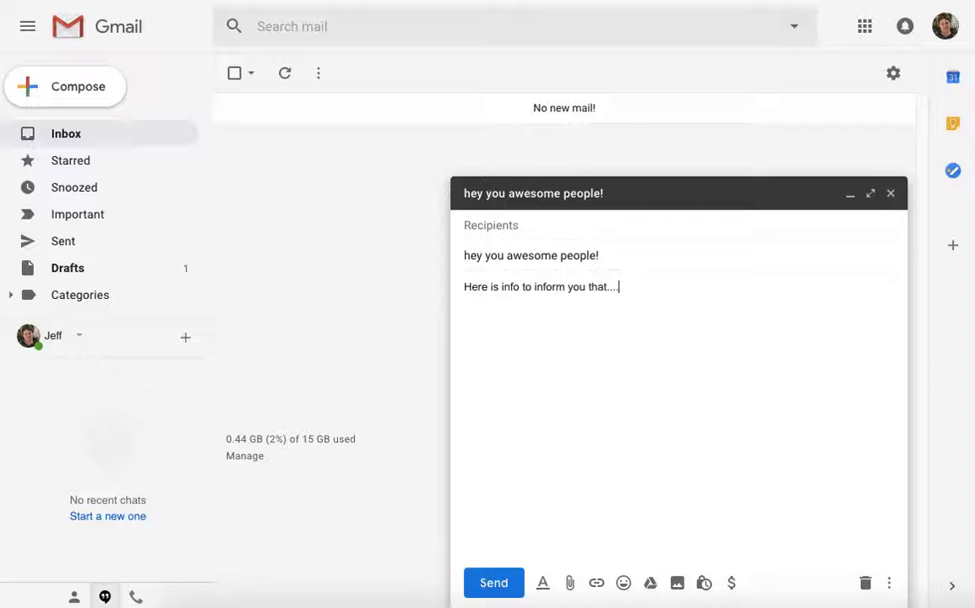
{"action": "type", "text": "."}
{"action": "key", "text": "Return"}
{"action": "key", "text": "Return"}
{"action": "type", "text": "thanks!  "}
{"action": "type", "text": "signed me"}
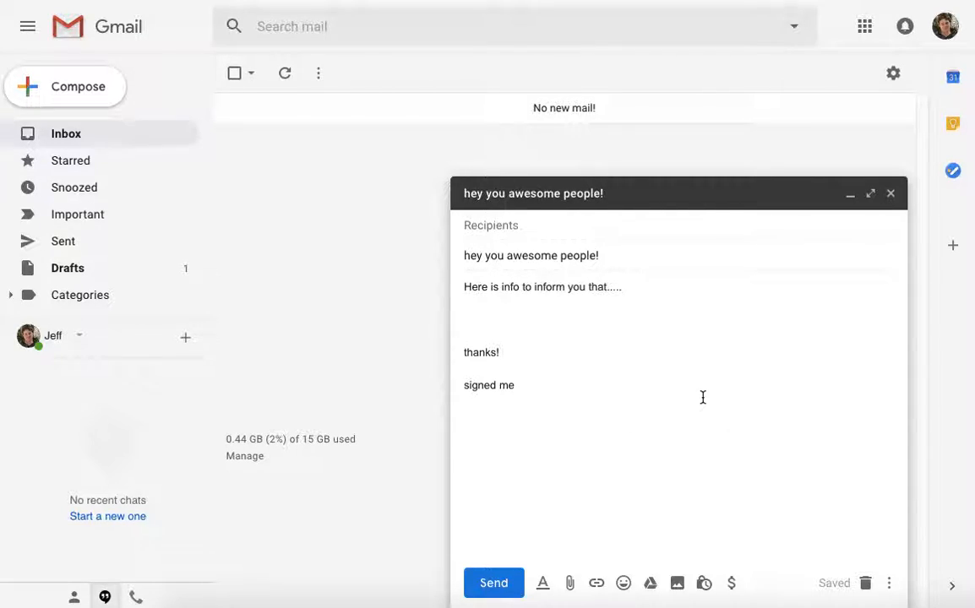
Save the message as a new canned response named "awesome folks!"
{"action": "left_click", "coordinate": [891, 583]}
{"action": "mouse_move", "coordinate": [808, 410]}
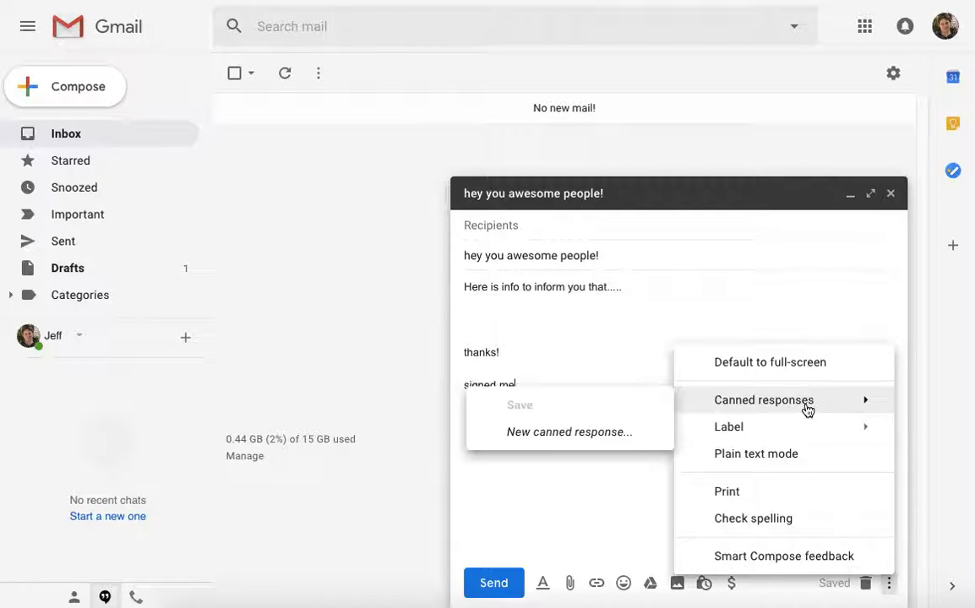
{"action": "left_click", "coordinate": [589, 432]}
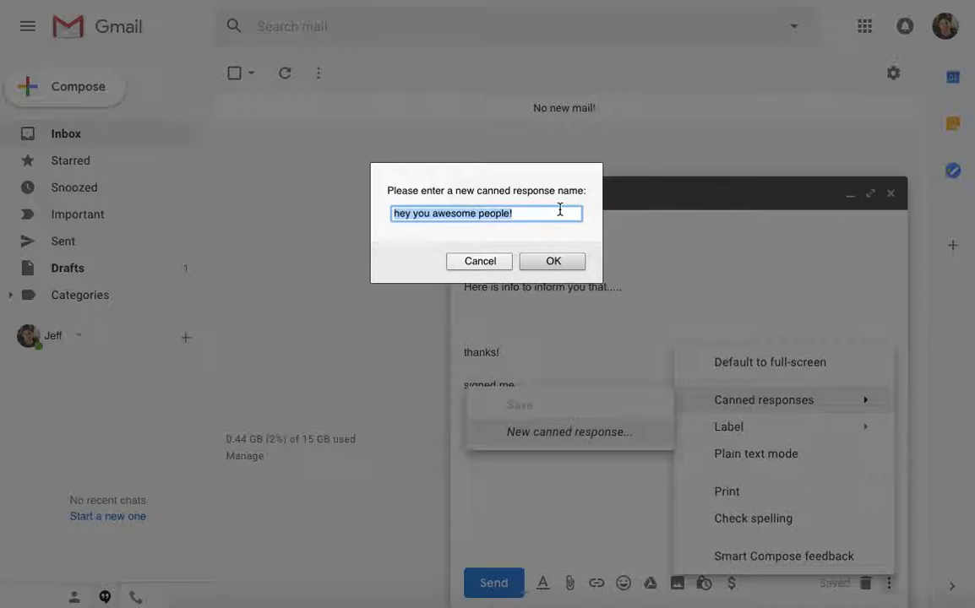
{"action": "type", "text": "a"}
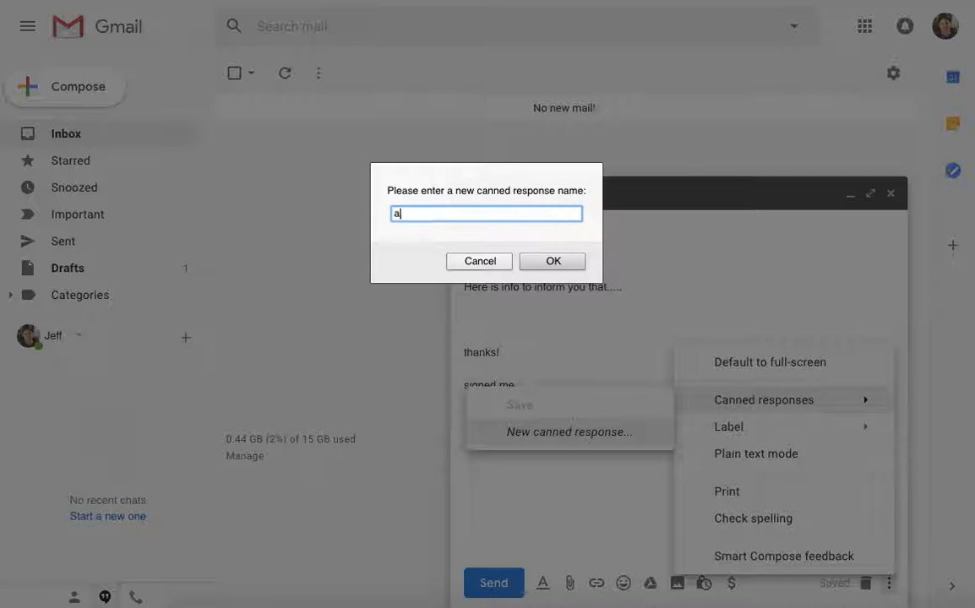
{"action": "type", "text": "wesome folks!"}
{"action": "left_click", "coordinate": [551, 262]}
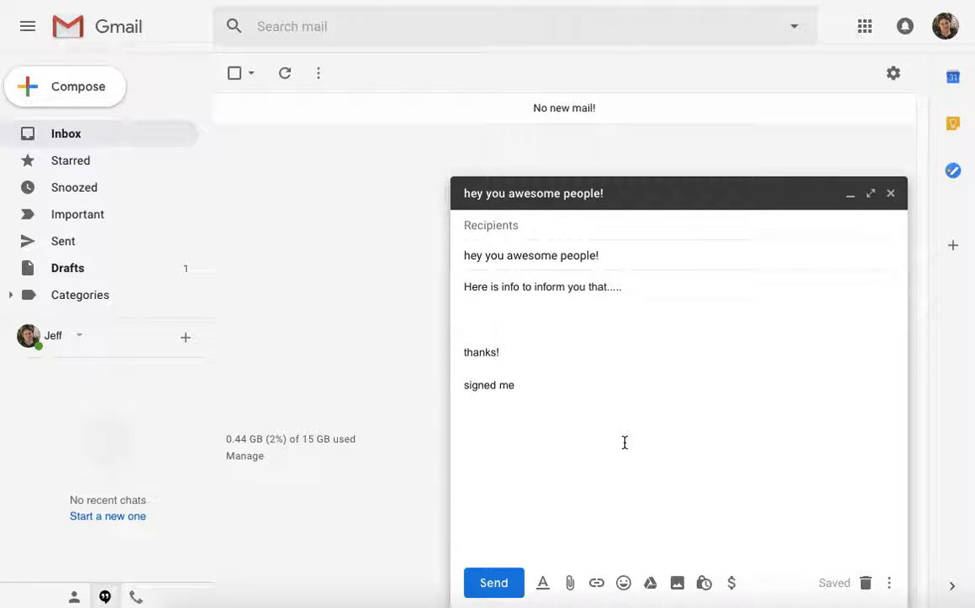
Discard the draft and insert the "awesome folks!" canned response into a new message
{"action": "left_click", "coordinate": [865, 583]}
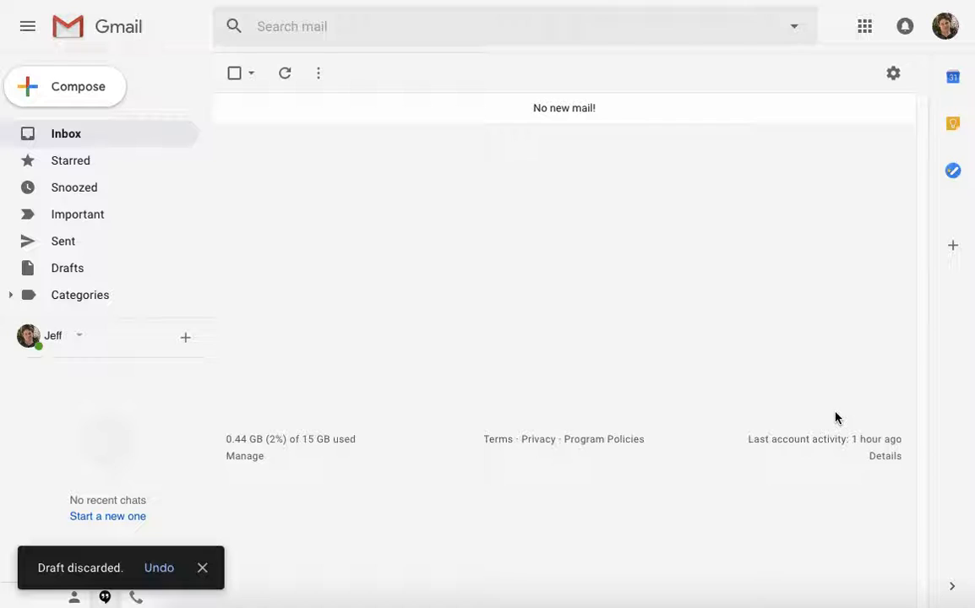
{"action": "left_click", "coordinate": [77, 87]}
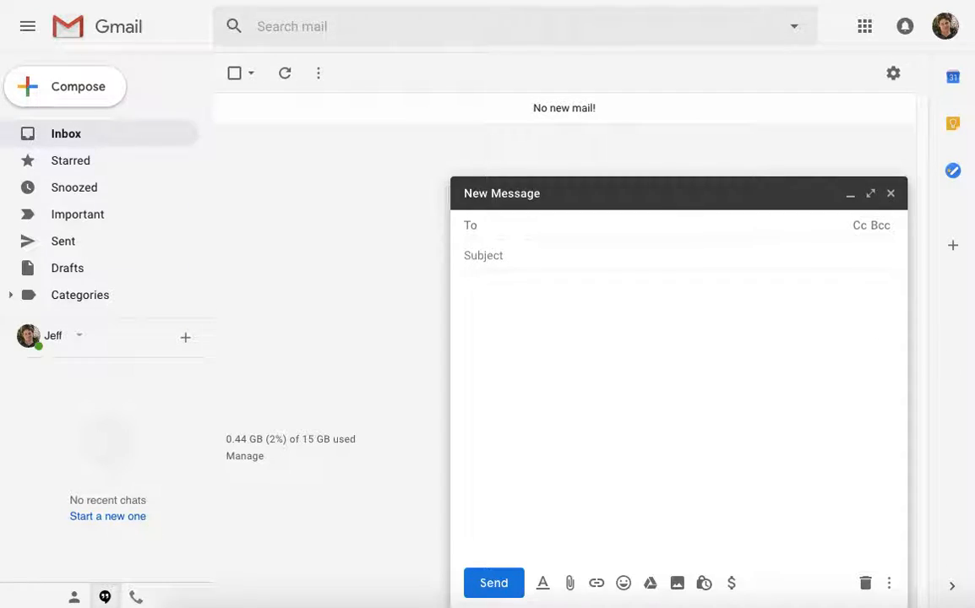
{"action": "left_click", "coordinate": [889, 583]}
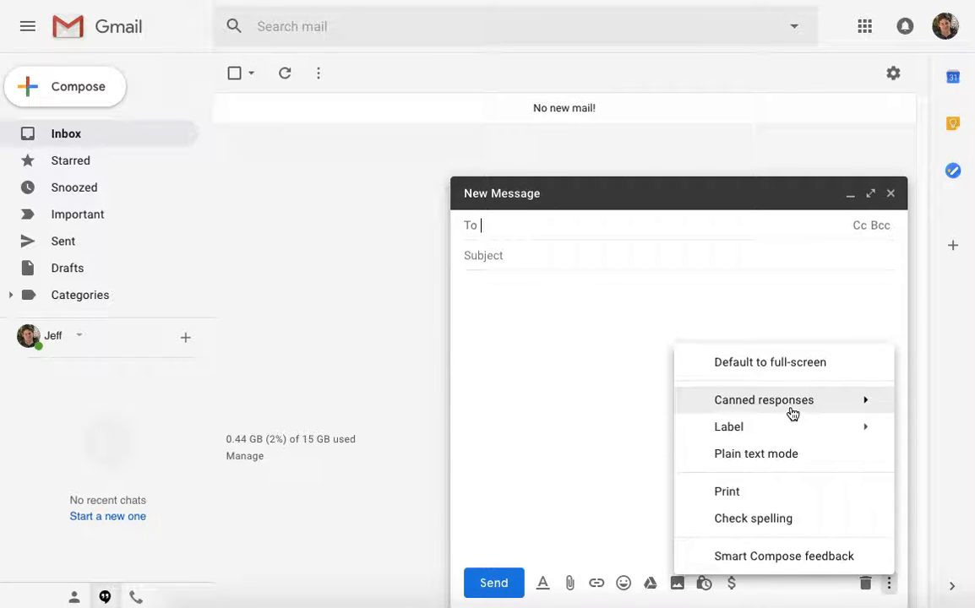
{"action": "mouse_move", "coordinate": [791, 411]}
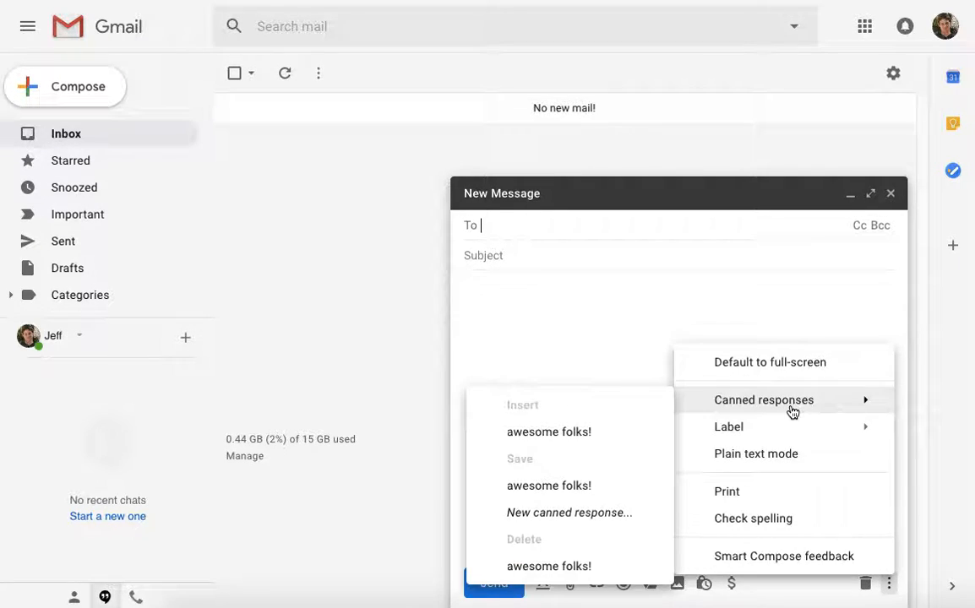
{"action": "left_click", "coordinate": [570, 434]}
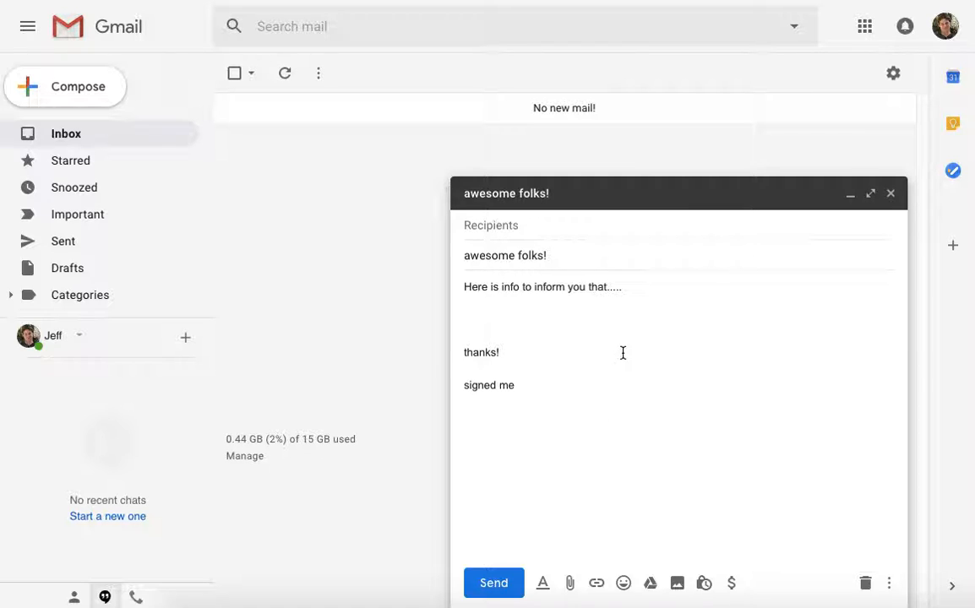
Append eight more exclamation marks to the "awesome folks!" subject of the message
{"action": "left_click", "coordinate": [890, 586]}
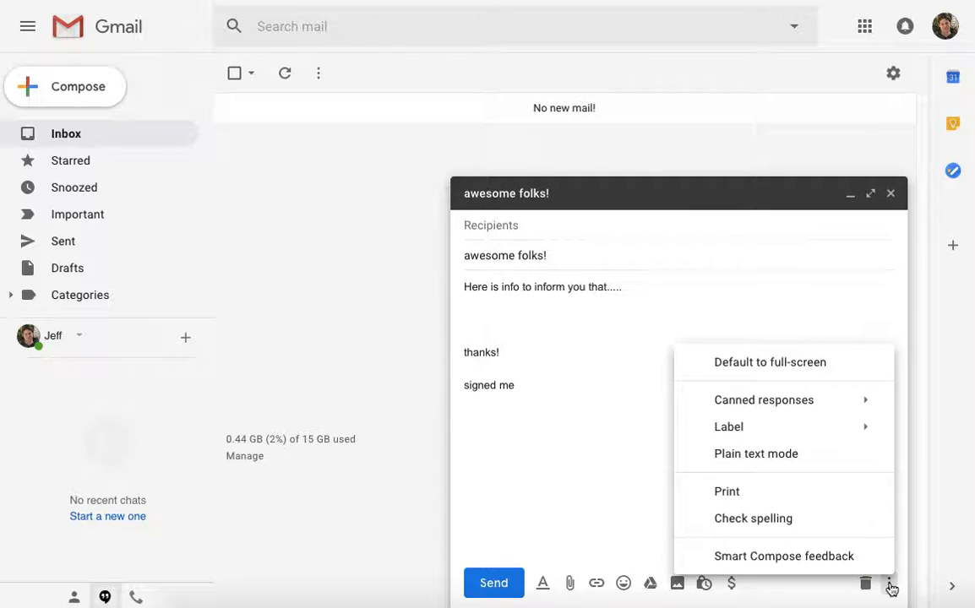
{"action": "mouse_move", "coordinate": [788, 404]}
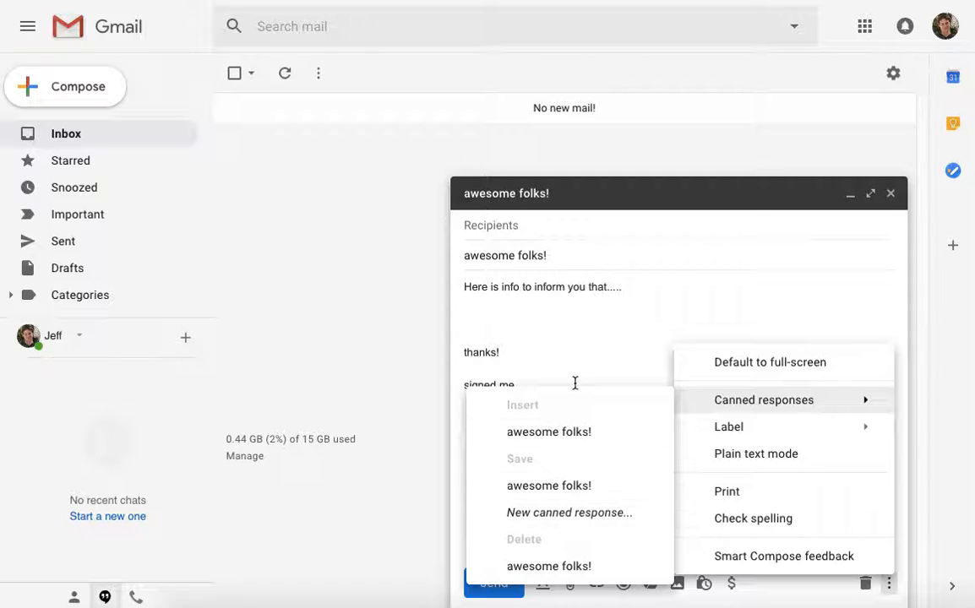
{"action": "left_click", "coordinate": [590, 300]}
{"action": "left_click", "coordinate": [566, 254]}
{"action": "type", "text": "!!!!!!!!"}
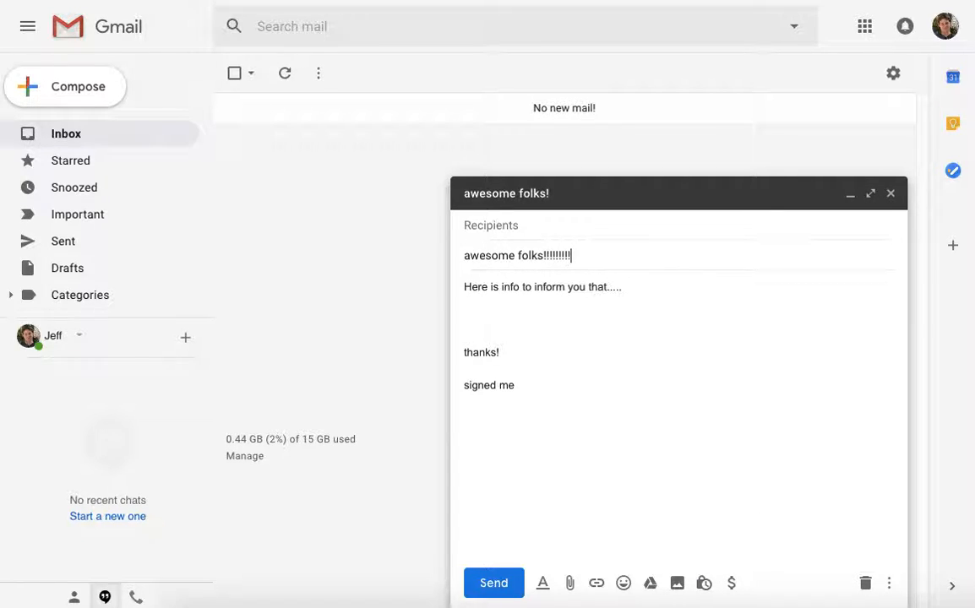
Extend the closing line of the message body to read "signed me and other folks"
{"action": "left_click", "coordinate": [547, 309]}
{"action": "type", "text": "a"}
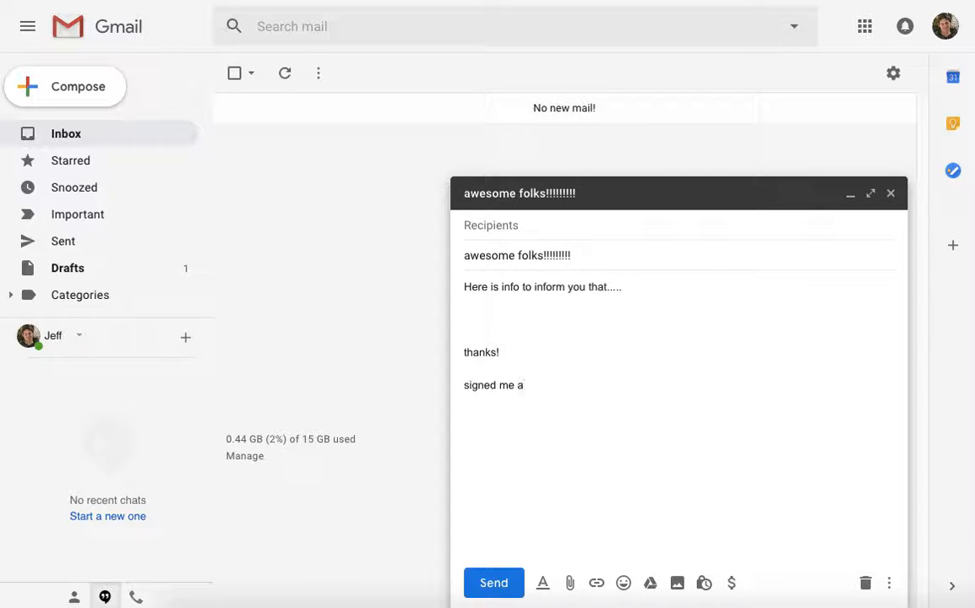
{"action": "type", "text": "nd other folks"}
Save the modified message as a new canned response named "awesome folks!!!!!!!!!" and close the message
{"action": "left_click", "coordinate": [889, 583]}
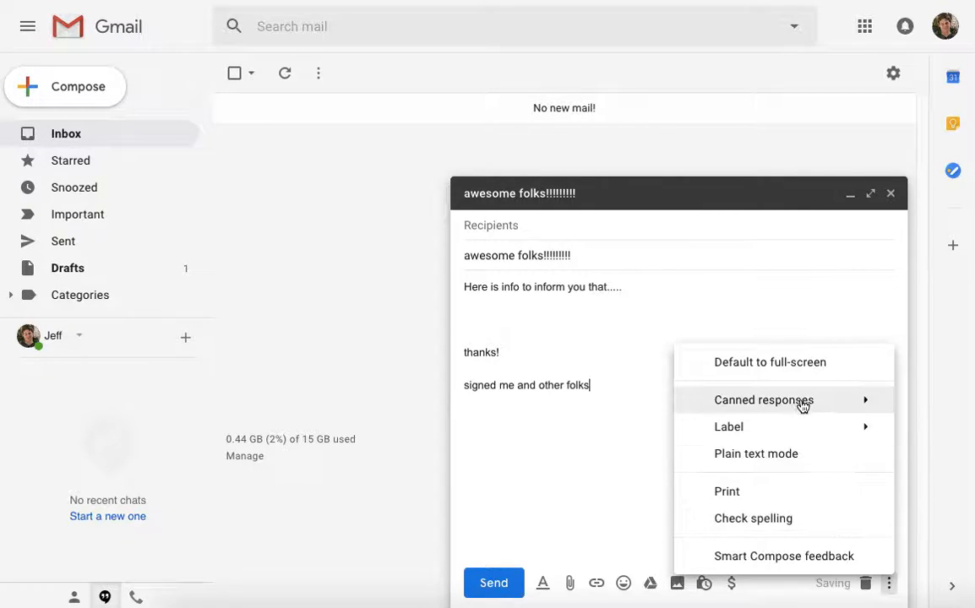
{"action": "mouse_move", "coordinate": [796, 400]}
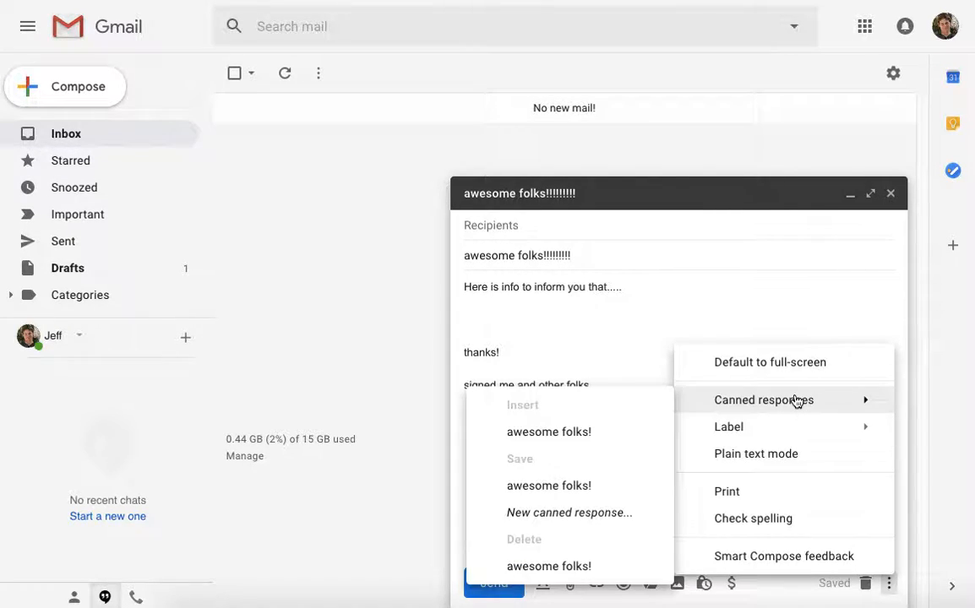
{"action": "left_click", "coordinate": [549, 513]}
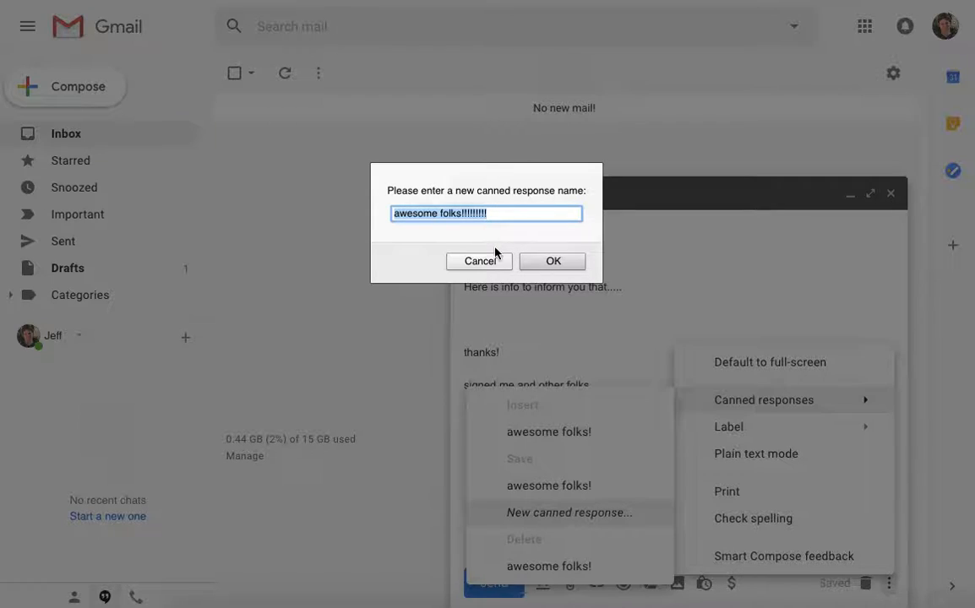
{"action": "left_click", "coordinate": [553, 261]}
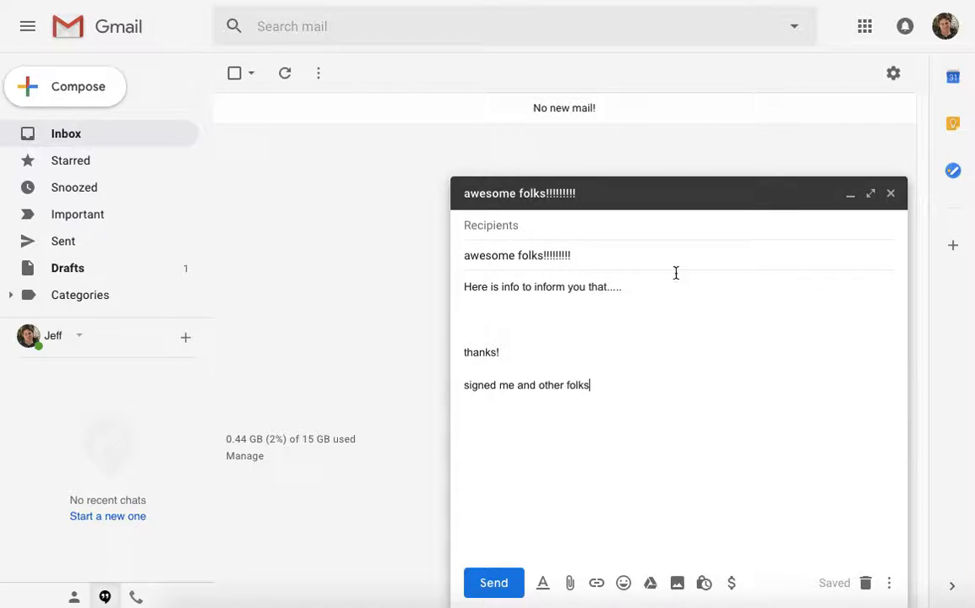
{"action": "left_click", "coordinate": [890, 194]}
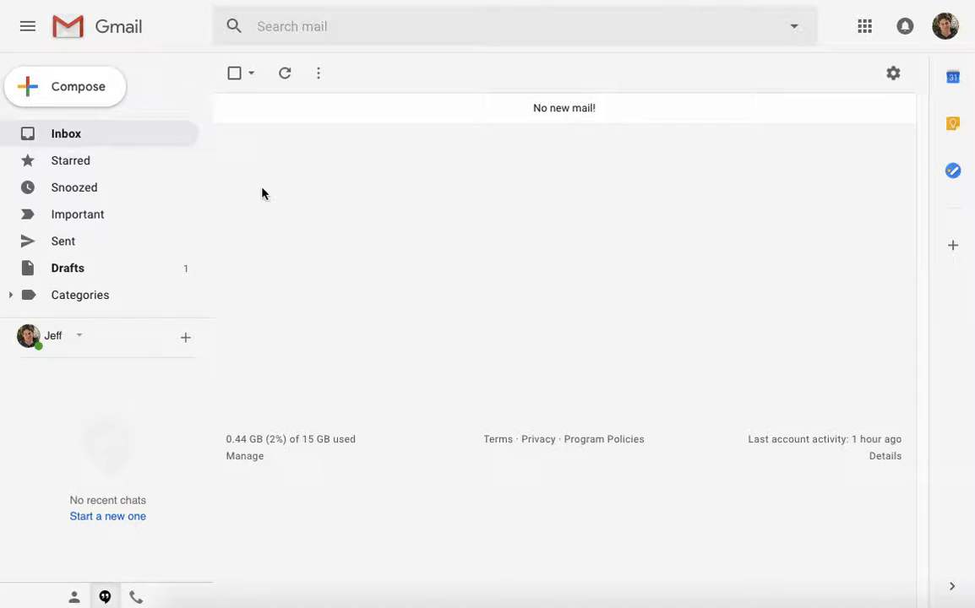
Start a new message and insert the "awesome folks!!!!!!!!!" canned response into it
{"action": "left_click", "coordinate": [59, 84]}
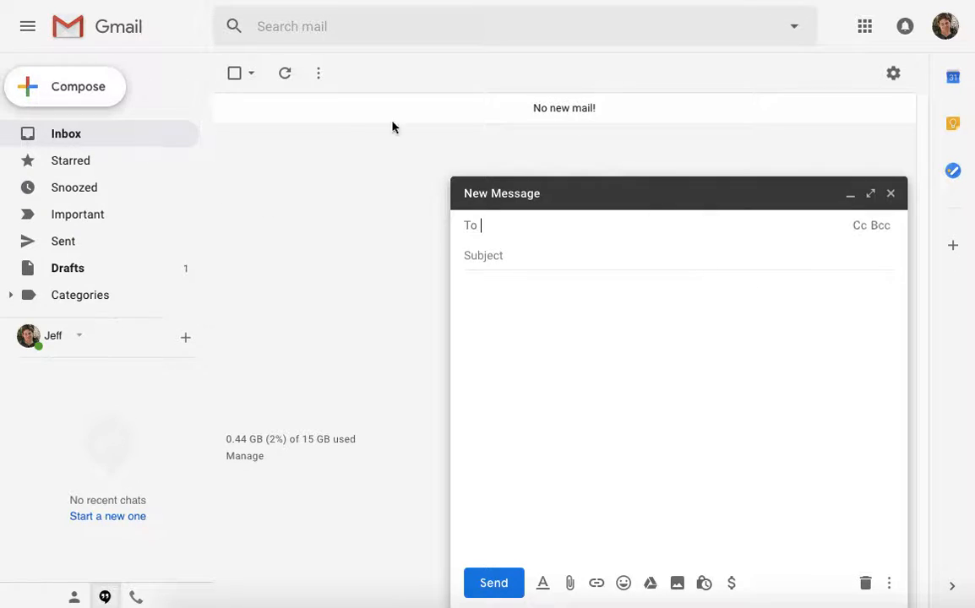
{"action": "left_click", "coordinate": [889, 583]}
{"action": "mouse_move", "coordinate": [815, 400]}
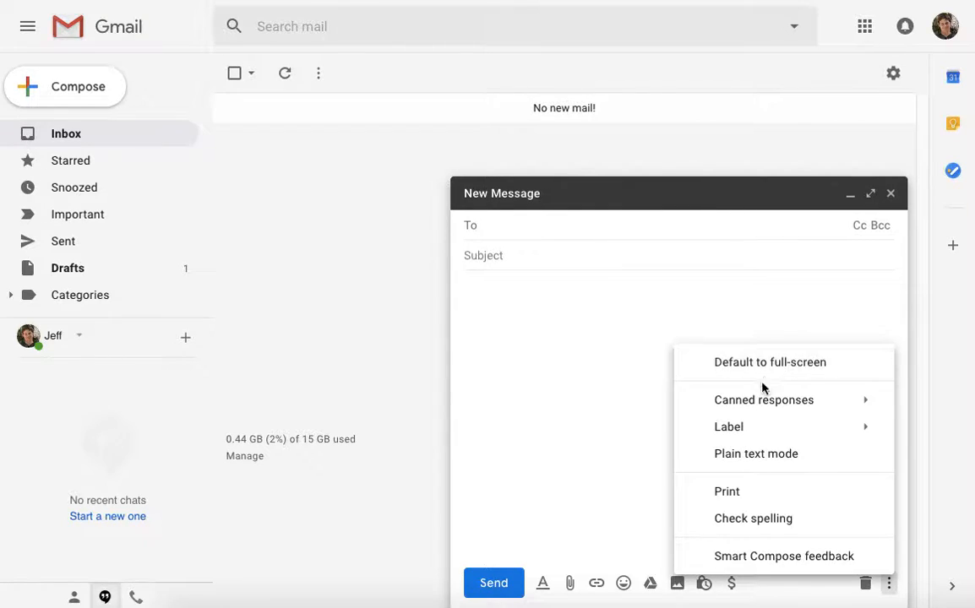
{"action": "mouse_move", "coordinate": [755, 399]}
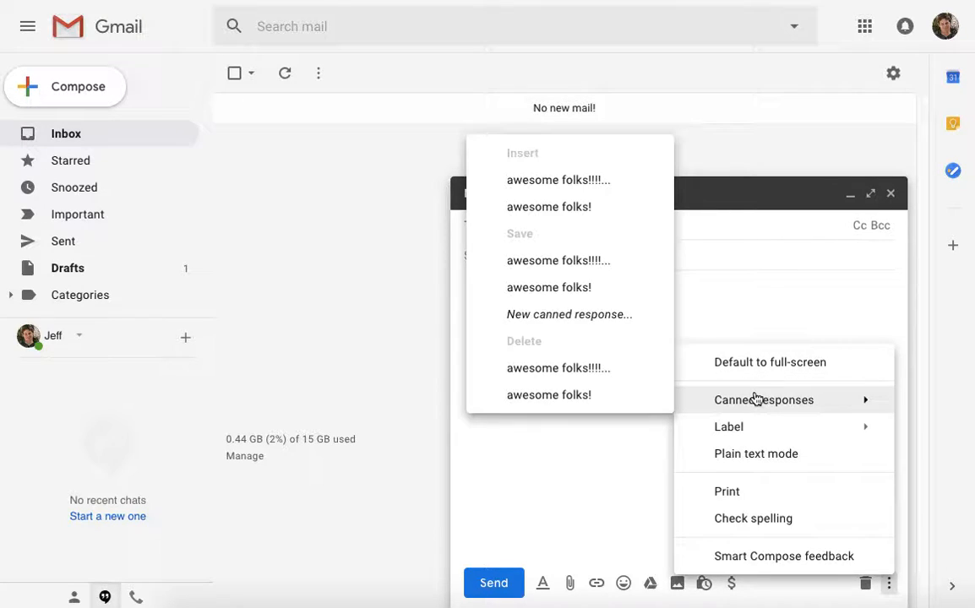
{"action": "left_click", "coordinate": [555, 182]}
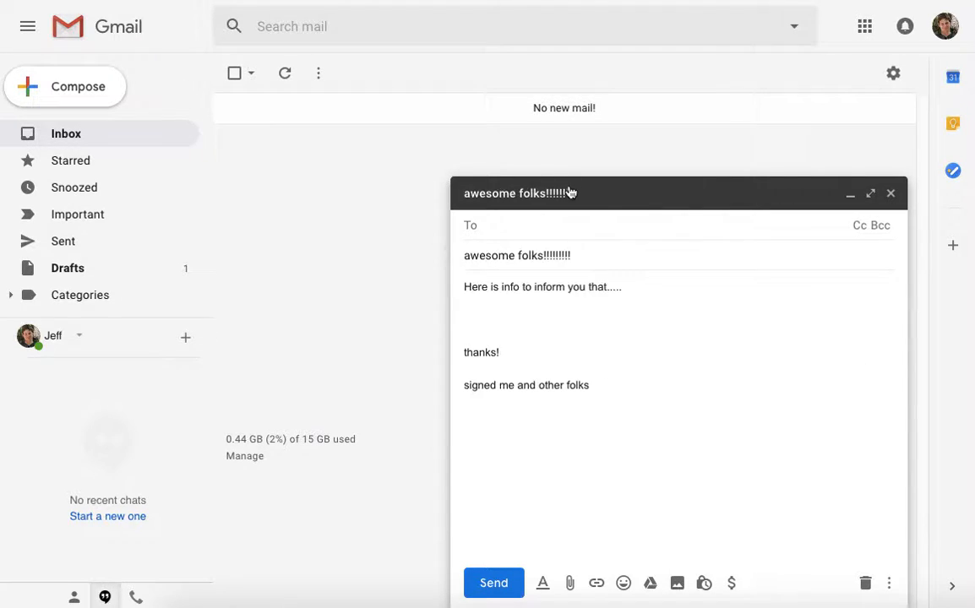
Delete the saved "awesome folks!!!!!!!!!" canned response and confirm its removal
{"action": "left_click", "coordinate": [891, 584]}
{"action": "mouse_move", "coordinate": [778, 402]}
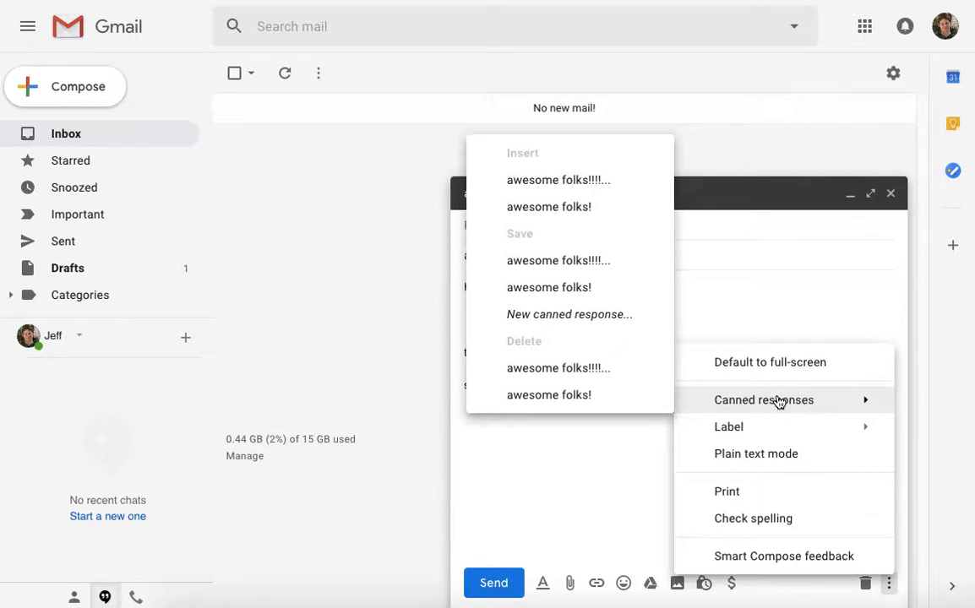
{"action": "left_click", "coordinate": [548, 374]}
{"action": "left_click", "coordinate": [642, 341]}
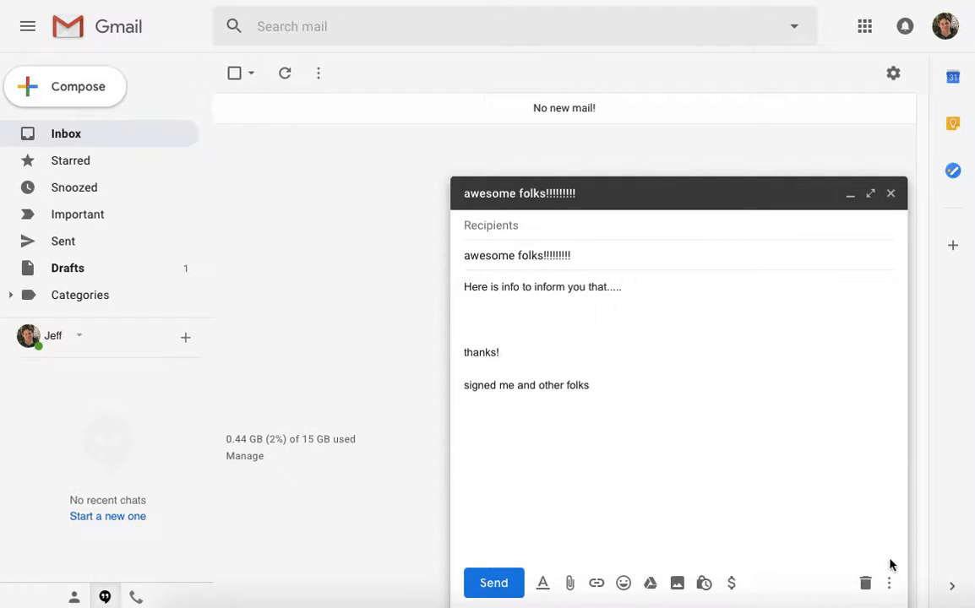
Delete the remaining "awesome folks!" canned response and discard the open draft
{"action": "left_click", "coordinate": [890, 584]}
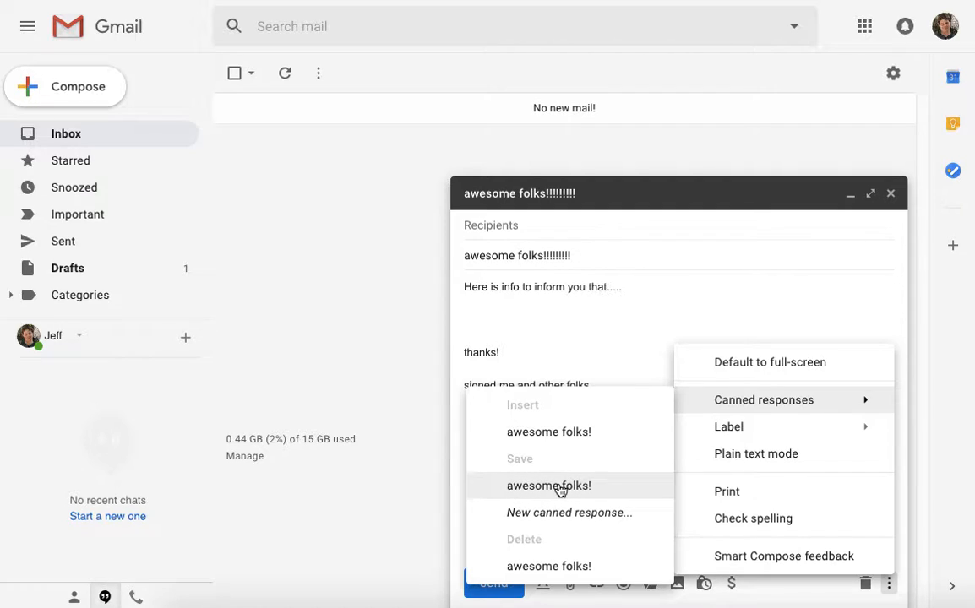
{"action": "left_click", "coordinate": [544, 568]}
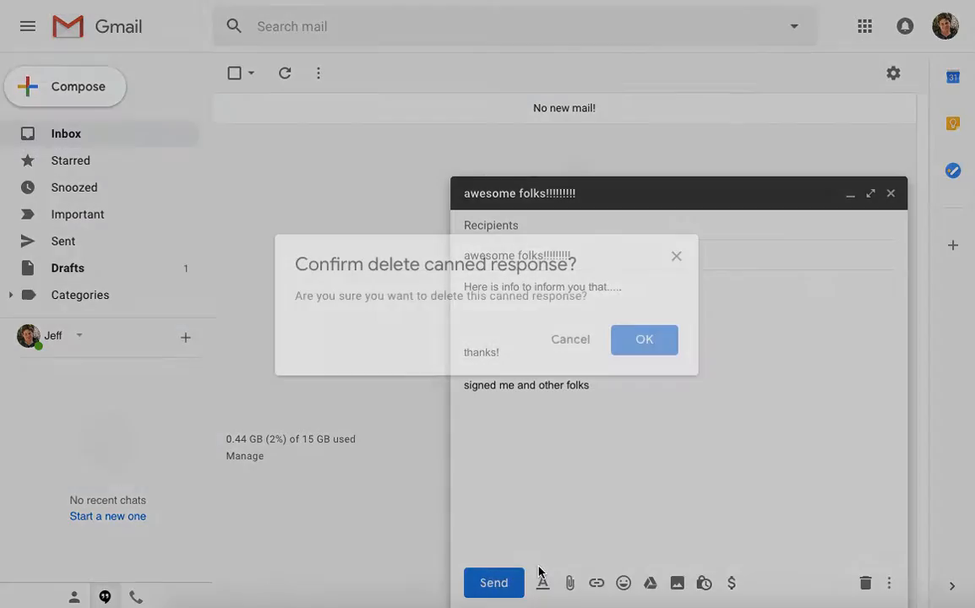
{"action": "right_click", "coordinate": [649, 344]}
{"action": "key", "text": "Escape"}
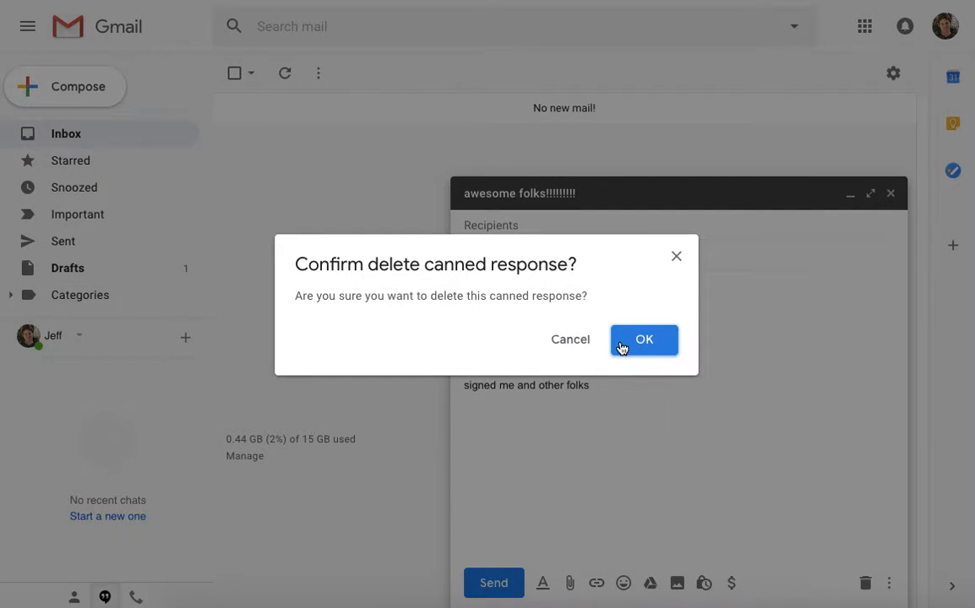
{"action": "left_click", "coordinate": [643, 344]}
{"action": "left_click", "coordinate": [866, 583]}
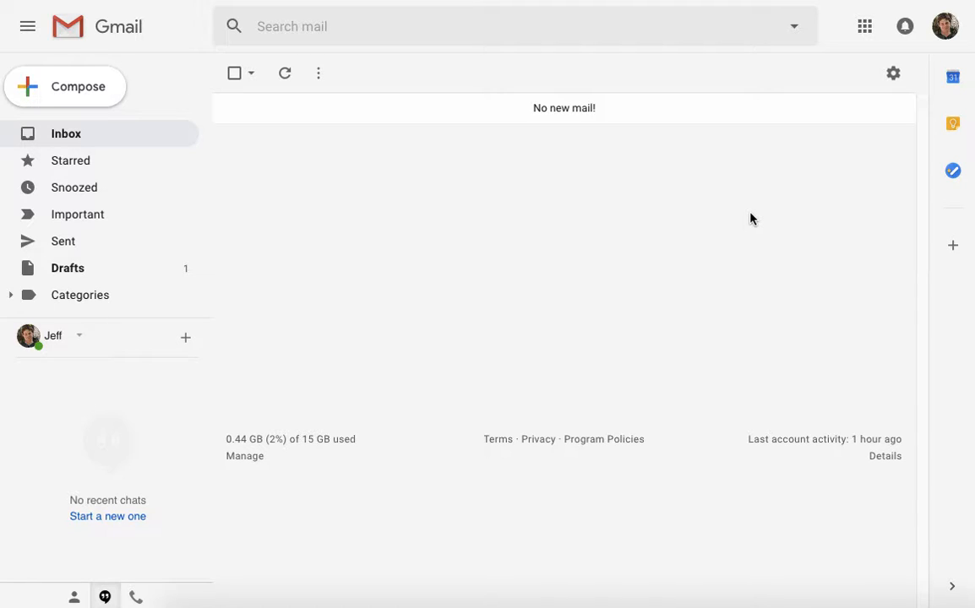
Open the Advanced settings to review the Canned Responses (Templates) option
{"action": "left_click", "coordinate": [893, 76]}
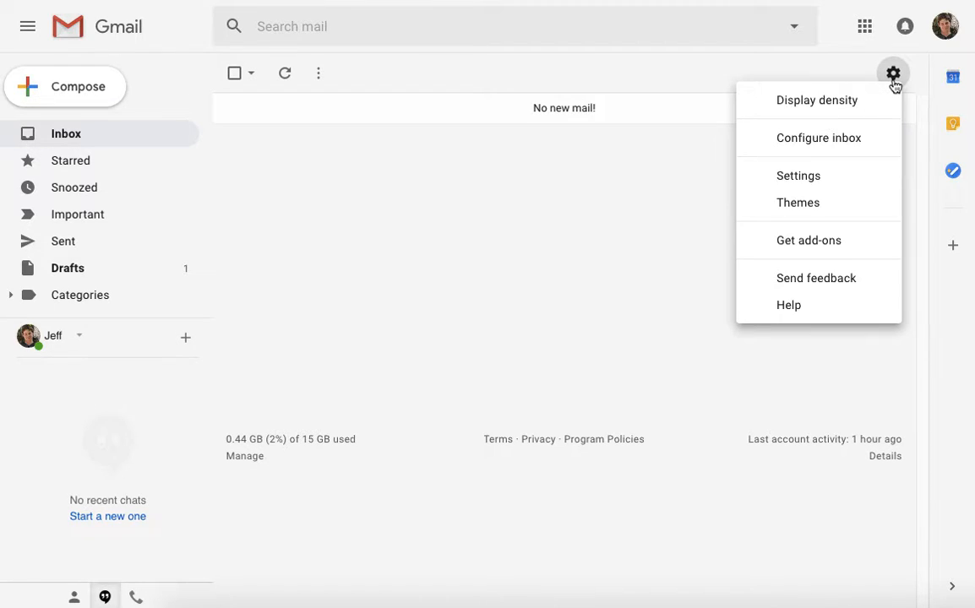
{"action": "left_click", "coordinate": [817, 176]}
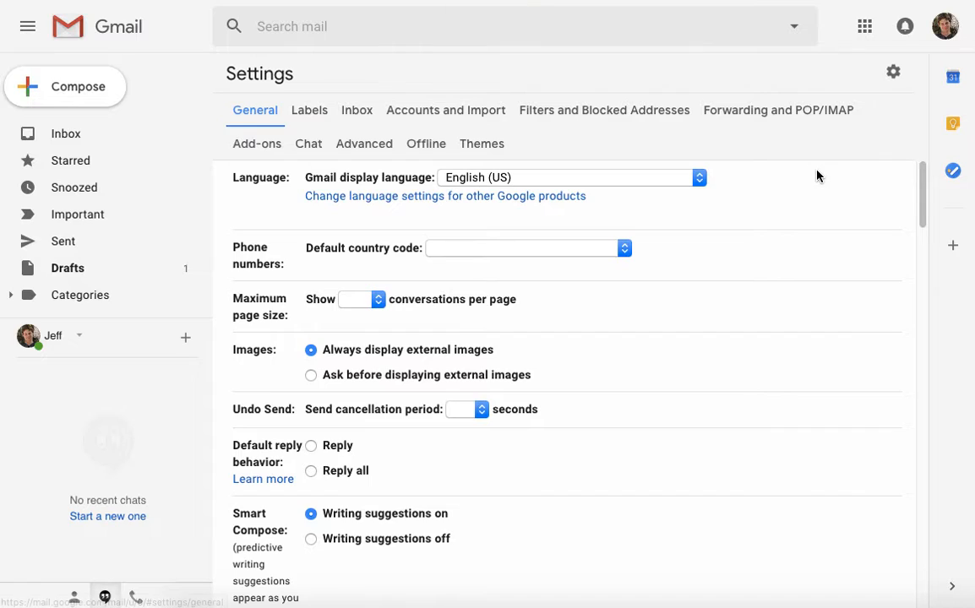
{"action": "left_click", "coordinate": [365, 145]}
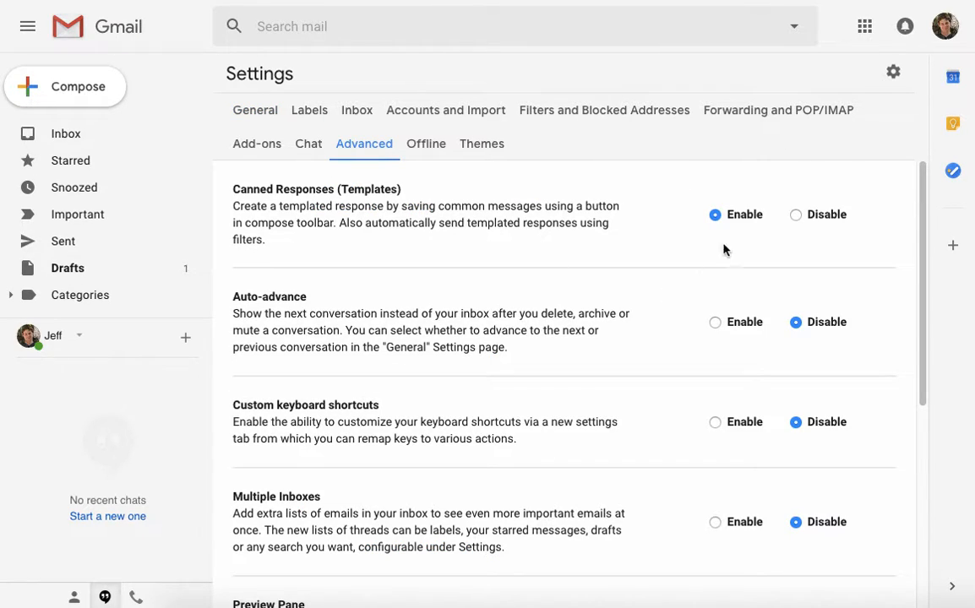